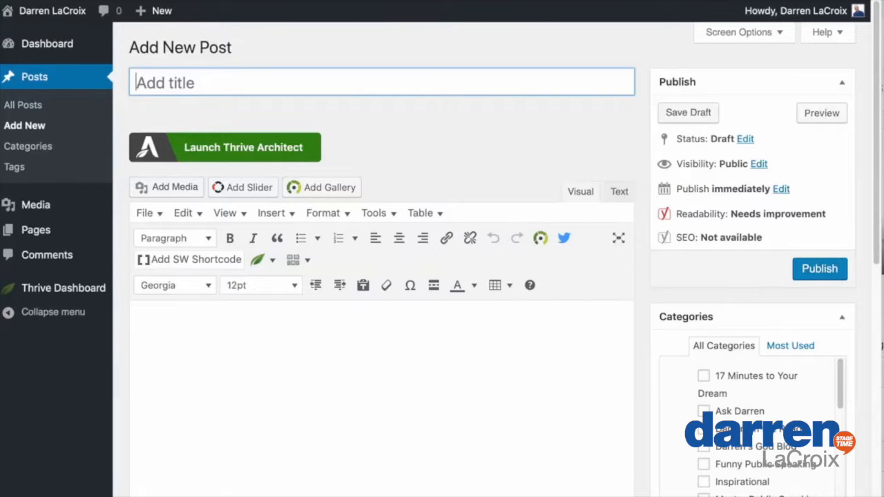
{"action": "left_click", "coordinate": [138, 327]}
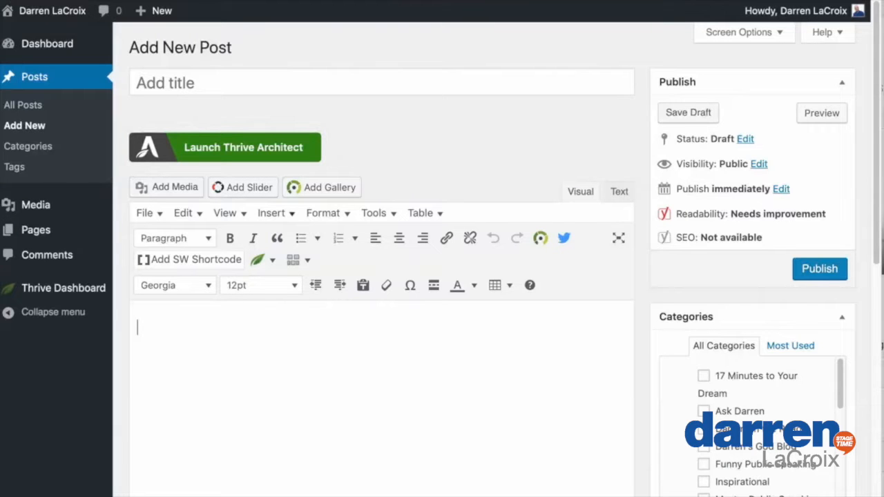
{"action": "left_click", "coordinate": [276, 213]}
{"action": "left_click", "coordinate": [294, 260]}
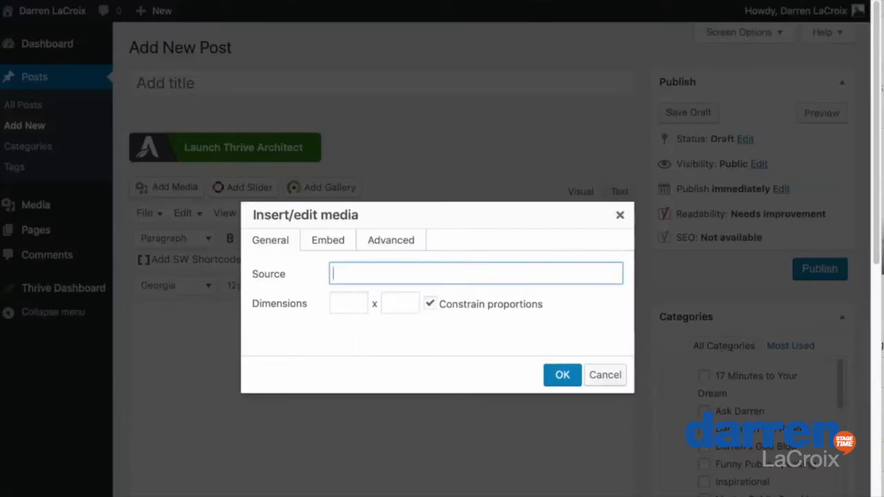
{"action": "type", "text": "https://youtu.be/Qm5Iv1BIVMM"}
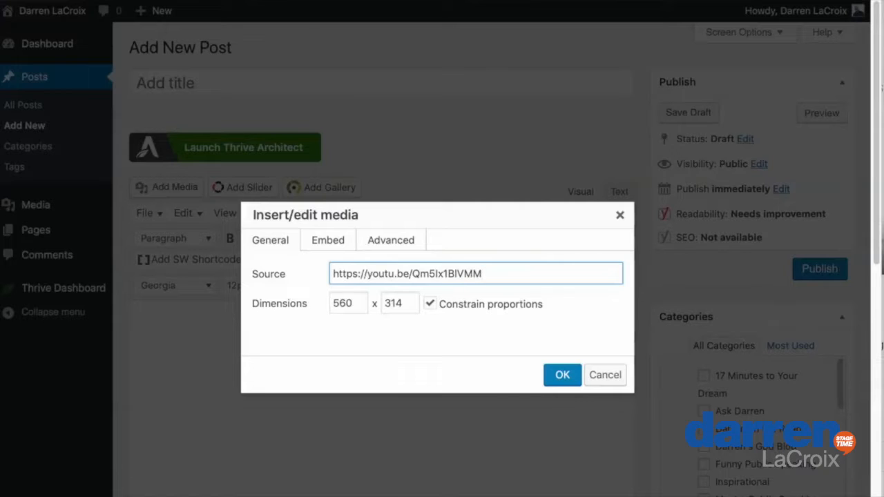
{"action": "left_click", "coordinate": [563, 374]}
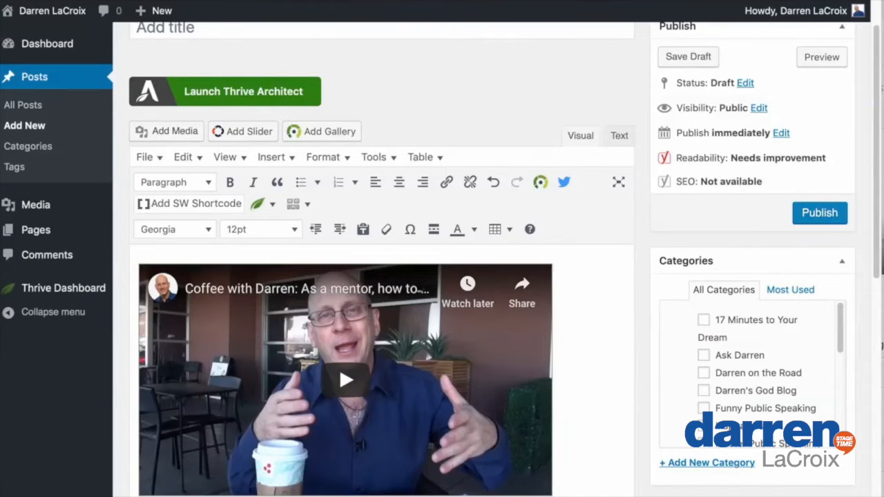
Copy the video's full title from YouTube Studio and paste it as the title of the WordPress post
{"action": "key", "text": "super+grave"}
{"action": "left_click_drag", "start_coordinate": [523, 160], "coordinate": [187, 160]}
{"action": "key", "text": "super+c"}
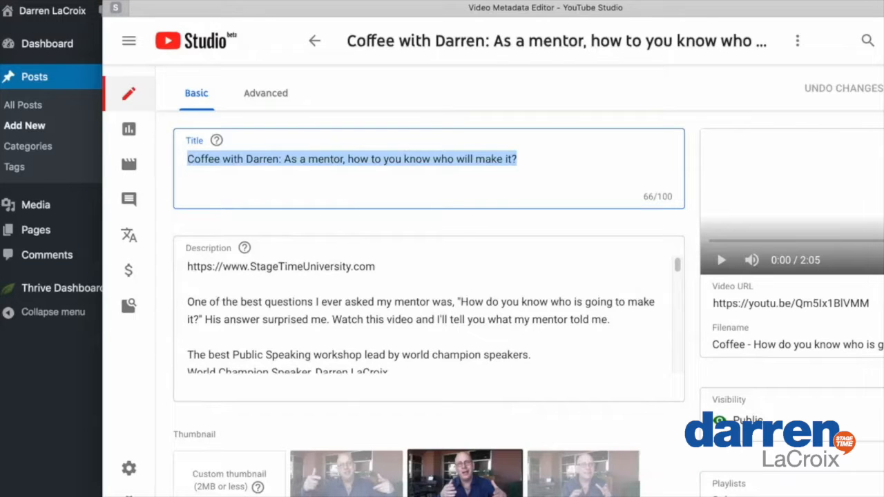
{"action": "left_click", "coordinate": [58, 11]}
{"action": "scroll", "coordinate": [321, 131], "scroll_direction": "up", "scroll_amount": 2}
{"action": "left_click", "coordinate": [277, 83]}
{"action": "key", "text": "super+v"}
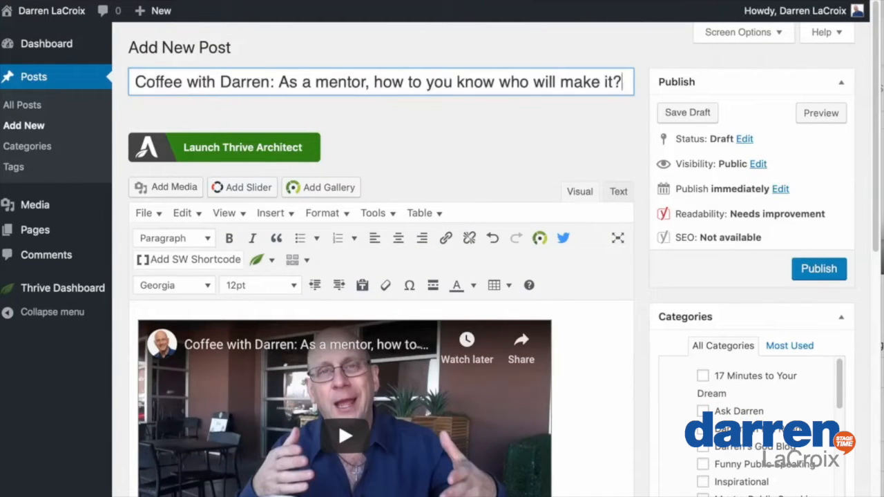
Copy the description paragraph starting "One of the best questions I ever asked my mentor" from YouTube Studio and paste it above the post's embedded video
{"action": "key", "text": "super+grave"}
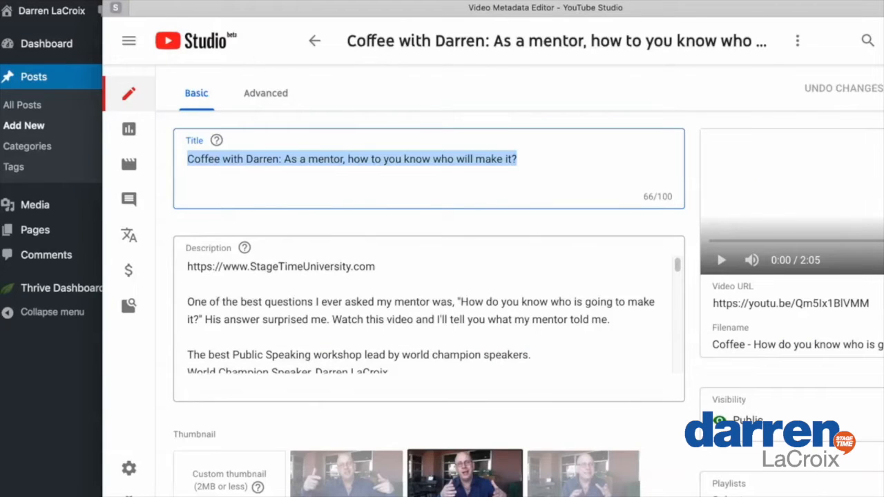
{"action": "left_click_drag", "start_coordinate": [187, 337], "coordinate": [186, 301]}
{"action": "key", "text": "super+c"}
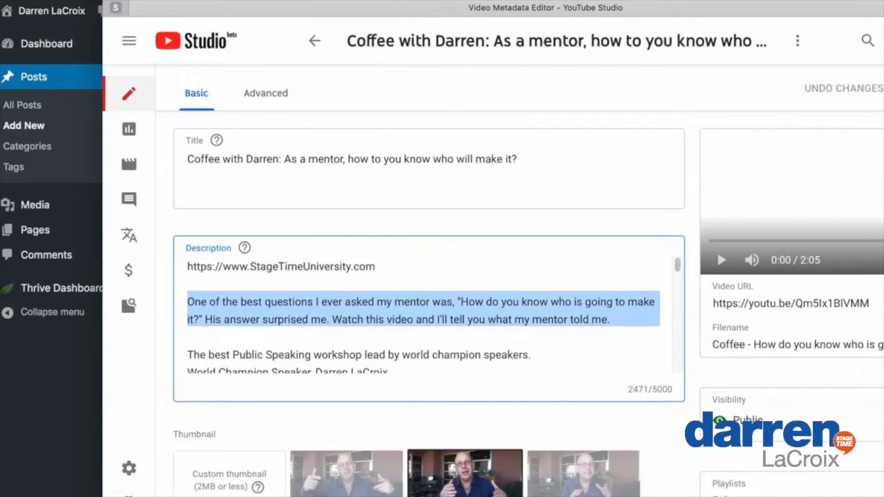
{"action": "left_click_drag", "start_coordinate": [331, 2], "coordinate": [368, 1]}
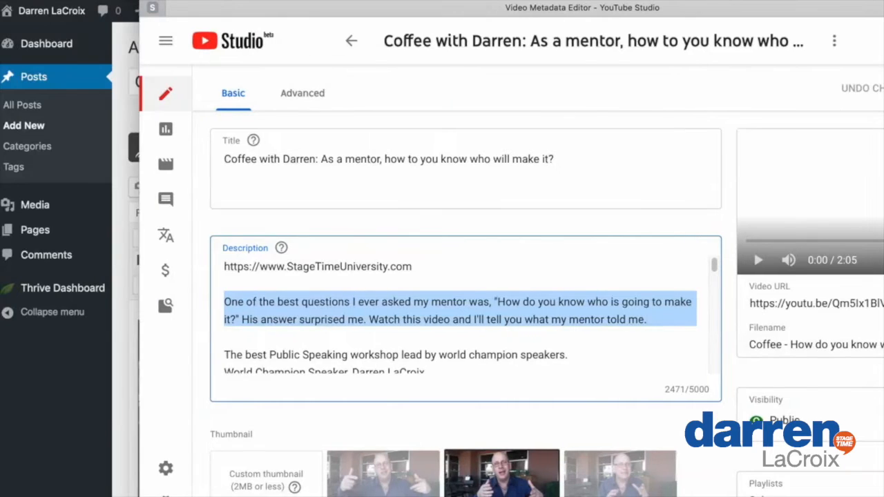
{"action": "key", "text": "super+grave"}
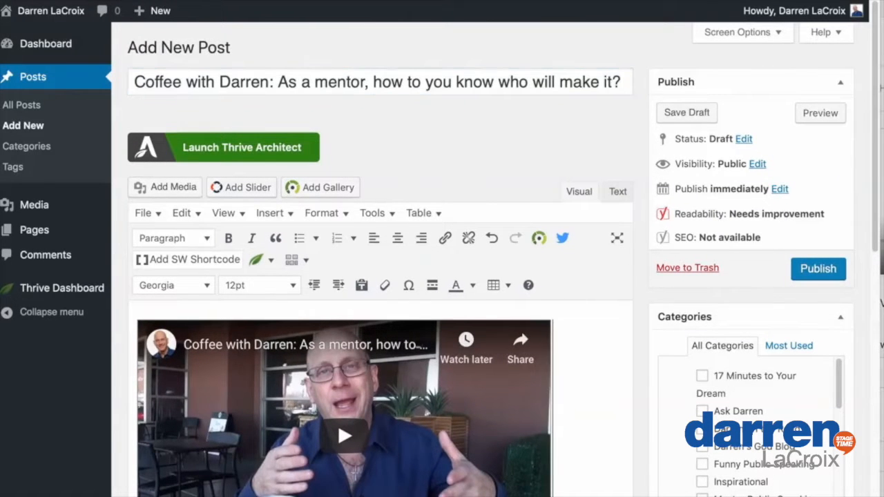
{"action": "scroll", "coordinate": [484, 259], "scroll_direction": "down", "scroll_amount": 1}
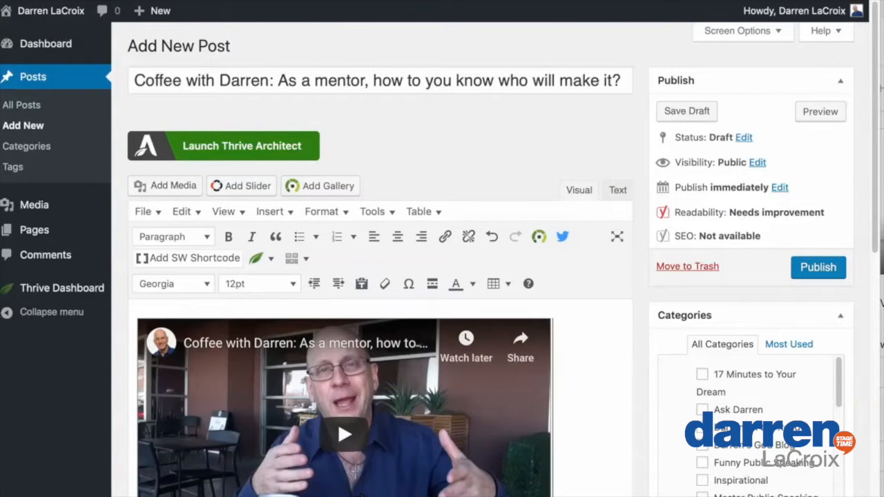
{"action": "scroll", "coordinate": [483, 260], "scroll_direction": "down", "scroll_amount": 2}
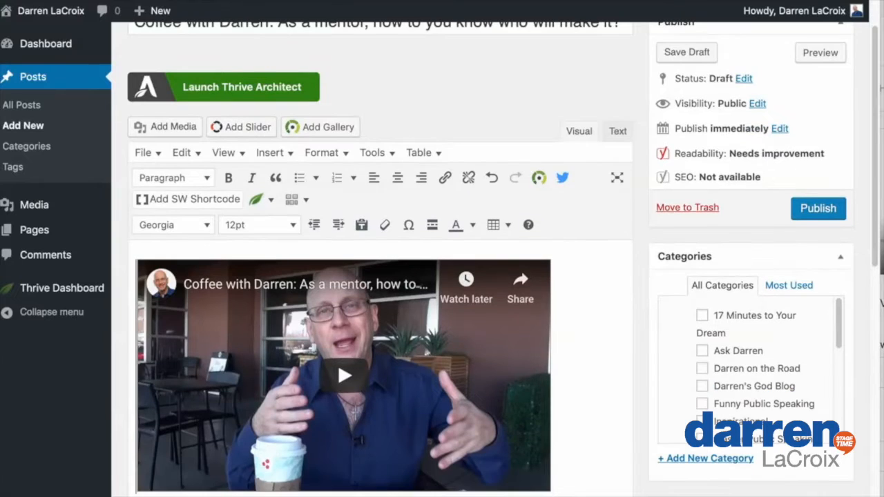
{"action": "key", "text": "Return"}
{"action": "key", "text": "super+v"}
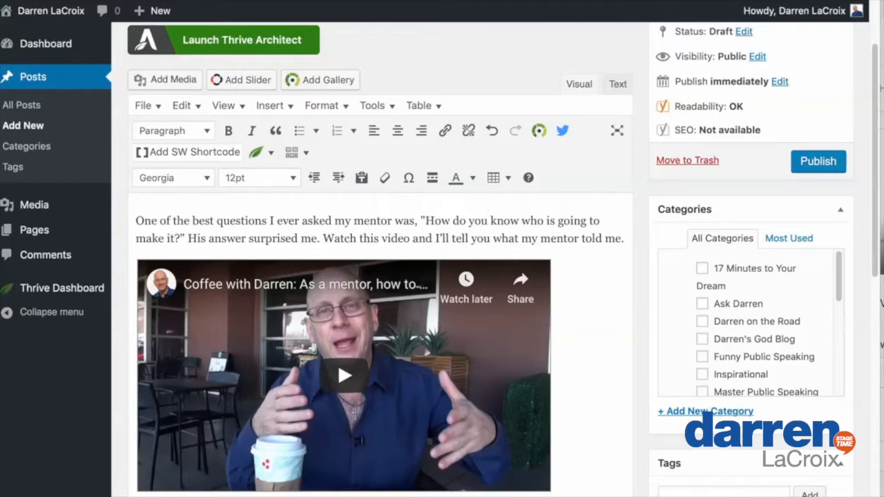
Copy the closing lines from "Did you get value from this video lesson?" onward in the blog's "How to Write a Speech Introduction" post and paste them below the embedded video
{"action": "left_click", "coordinate": [12, 0]}
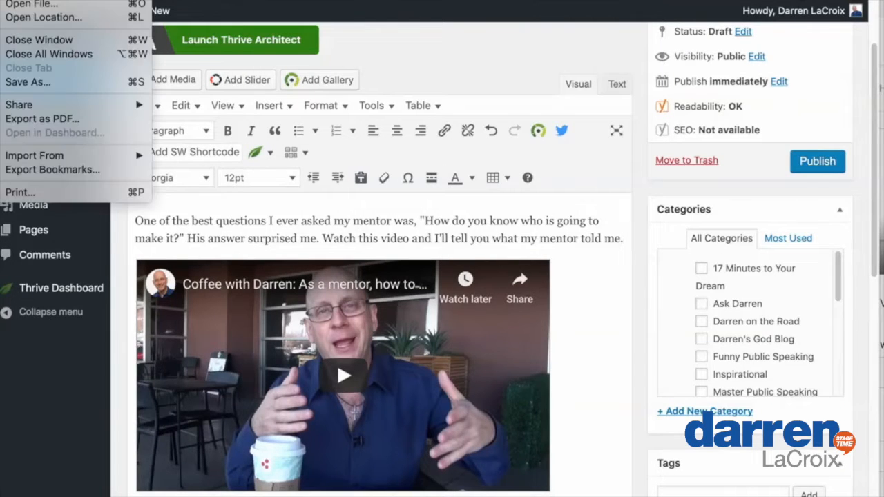
{"action": "key", "text": "Escape"}
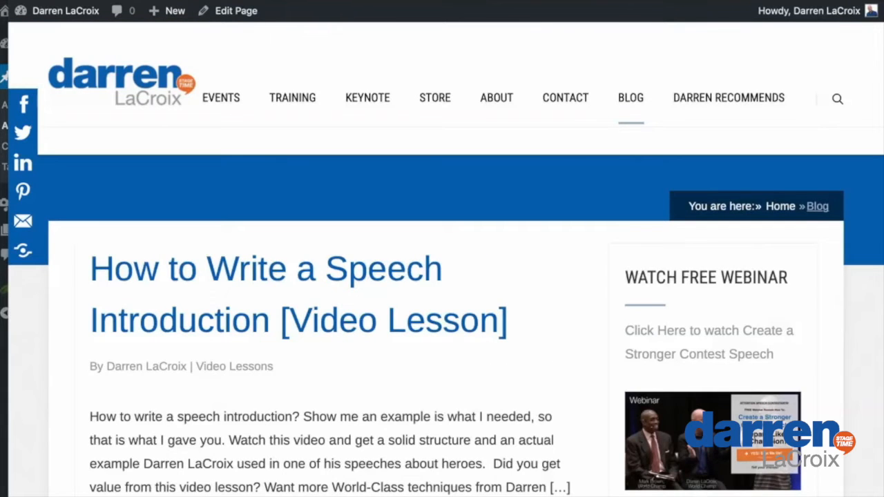
{"action": "scroll", "coordinate": [442, 285], "scroll_direction": "down", "scroll_amount": 4}
{"action": "scroll", "coordinate": [442, 284], "scroll_direction": "up", "scroll_amount": 1}
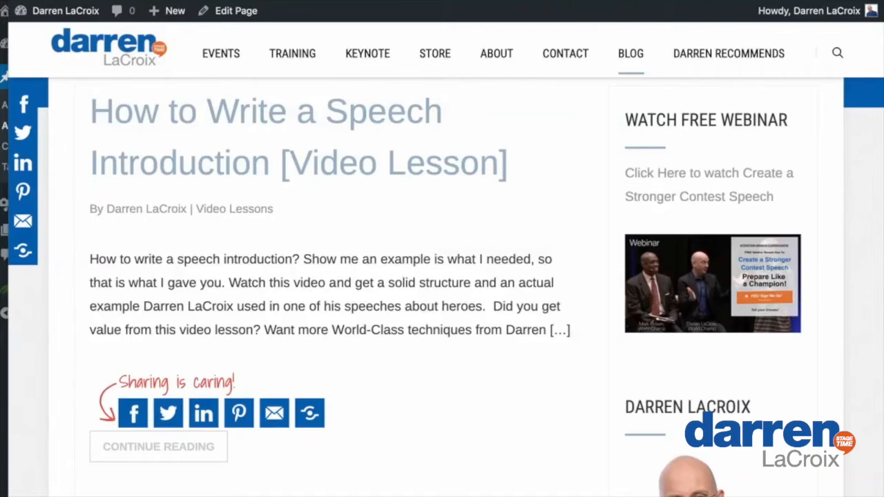
{"action": "left_click", "coordinate": [299, 163]}
{"action": "scroll", "coordinate": [442, 284], "scroll_direction": "down", "scroll_amount": 5}
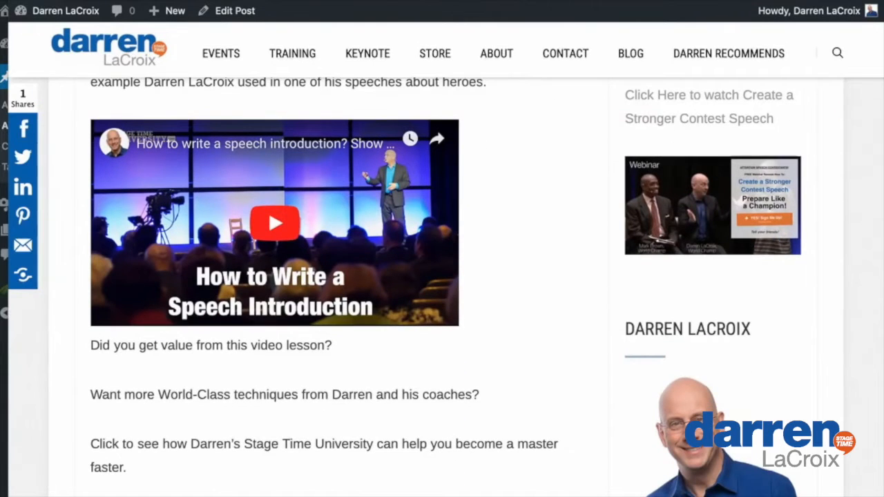
{"action": "left_click_drag", "start_coordinate": [127, 468], "coordinate": [90, 345]}
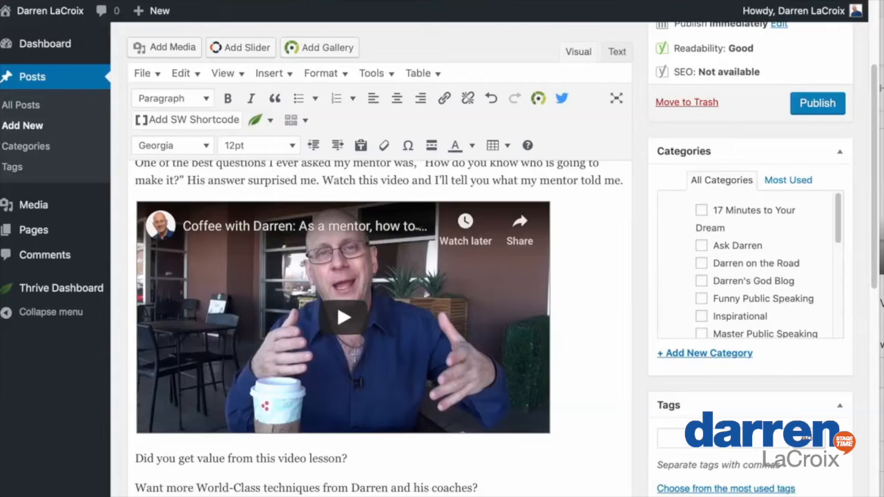
Open the post in Thrive Architect and add a button below the closing text using the STU Orange Button template
{"action": "scroll", "coordinate": [380, 276], "scroll_direction": "up", "scroll_amount": 3}
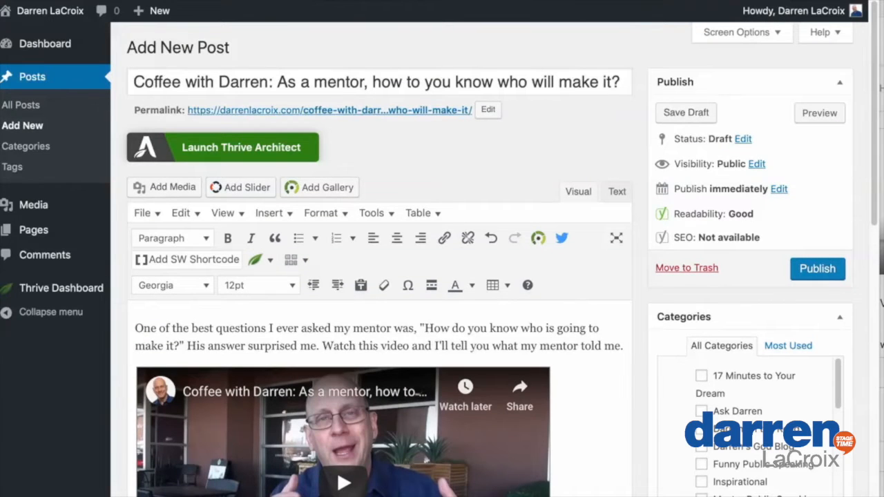
{"action": "key", "text": "super+t"}
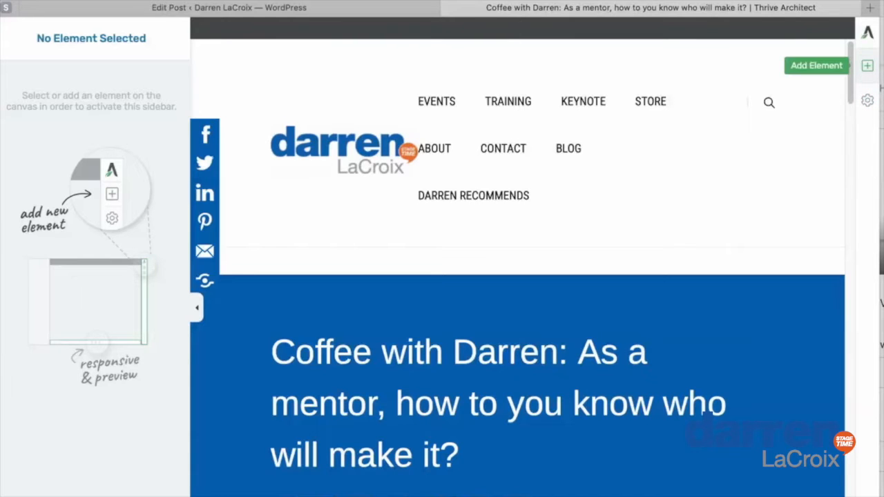
{"action": "left_click", "coordinate": [867, 65]}
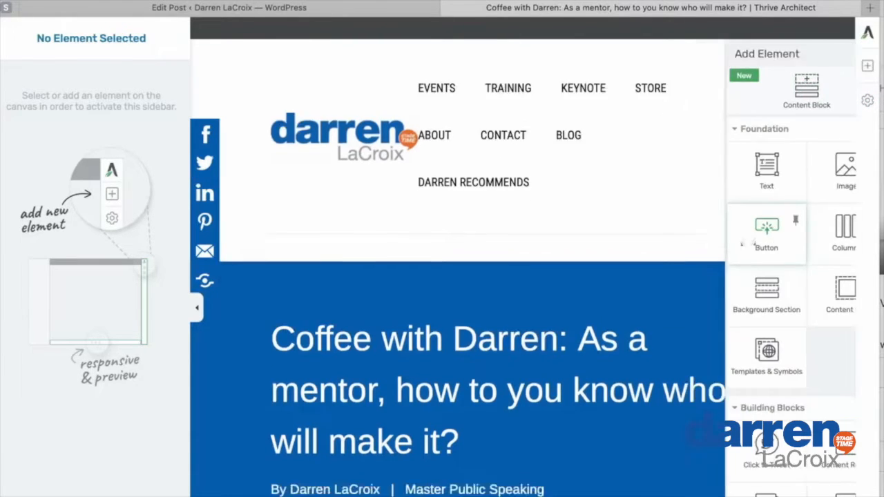
{"action": "left_click", "coordinate": [766, 231]}
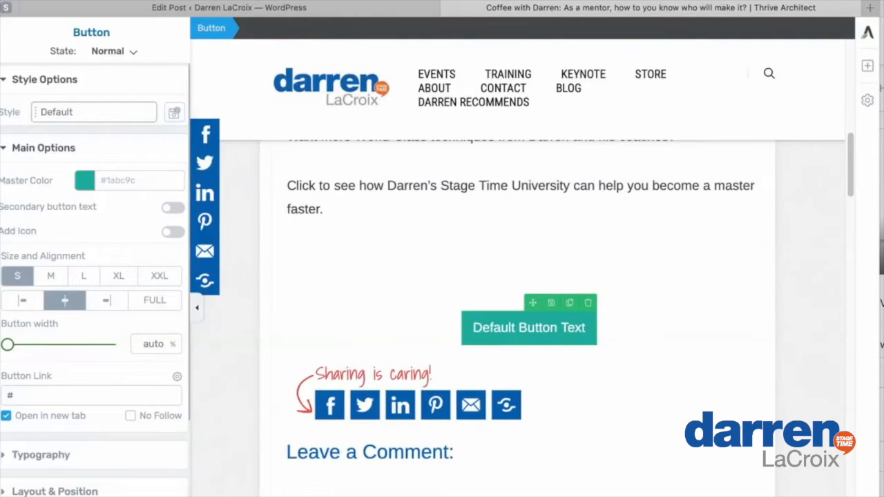
{"action": "left_click", "coordinate": [93, 112]}
{"action": "left_click", "coordinate": [47, 200]}
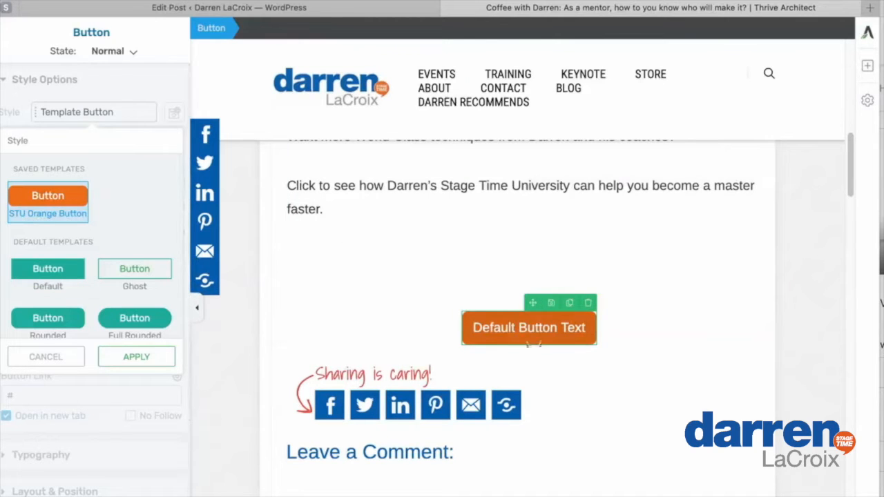
Replace the button's default text with "Click to Discover How to Deliver Unforgettable Presentations"
{"action": "triple_click", "coordinate": [535, 328]}
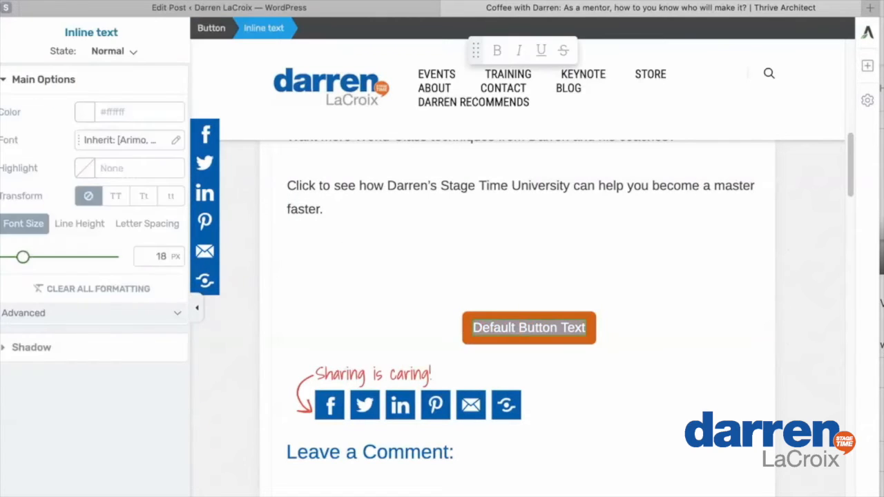
{"action": "type", "text": "Clicck"}
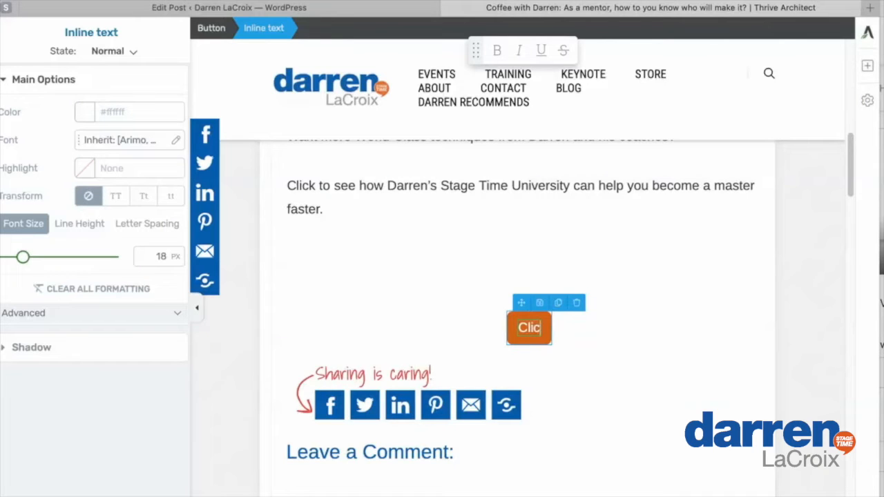
{"action": "key", "text": "BackSpace"}
{"action": "key", "text": "BackSpace"}
{"action": "type", "text": "k to"}
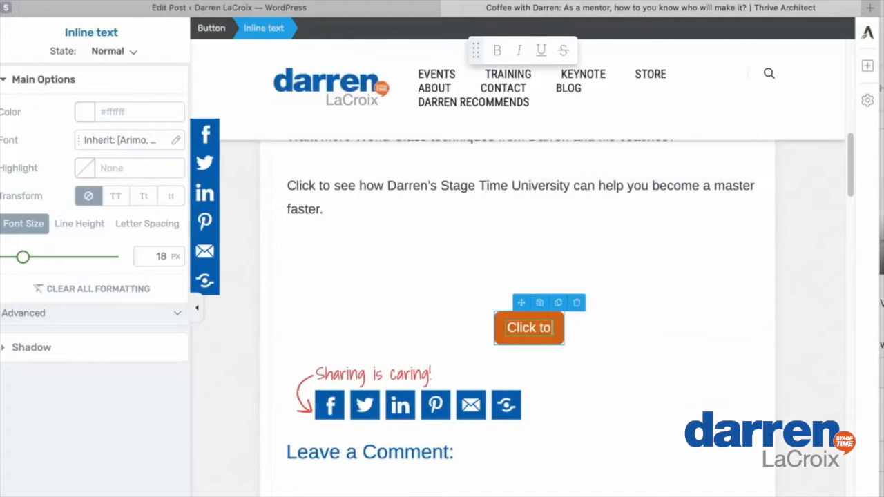
{"action": "type", "text": " Disc"}
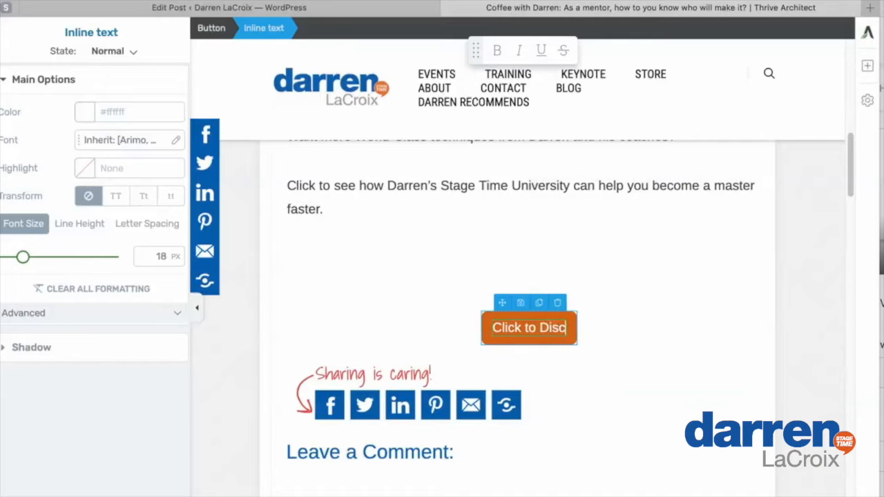
{"action": "type", "text": "over How t"}
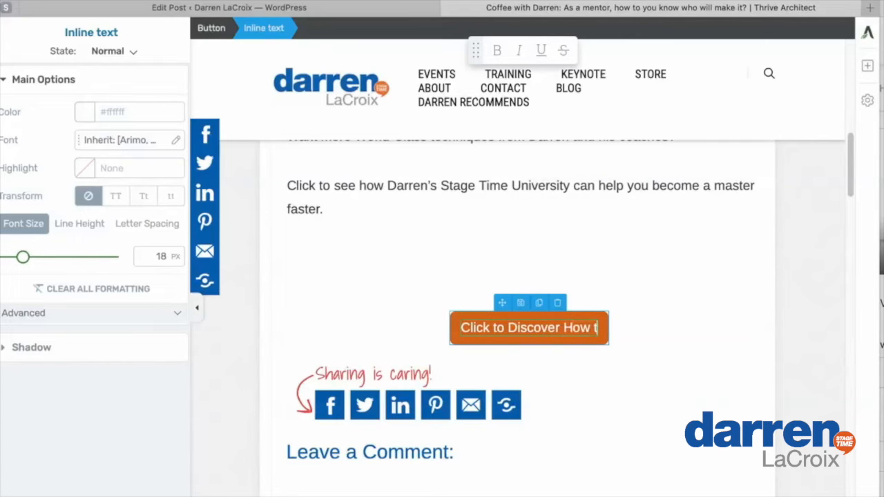
{"action": "type", "text": "o Dei"}
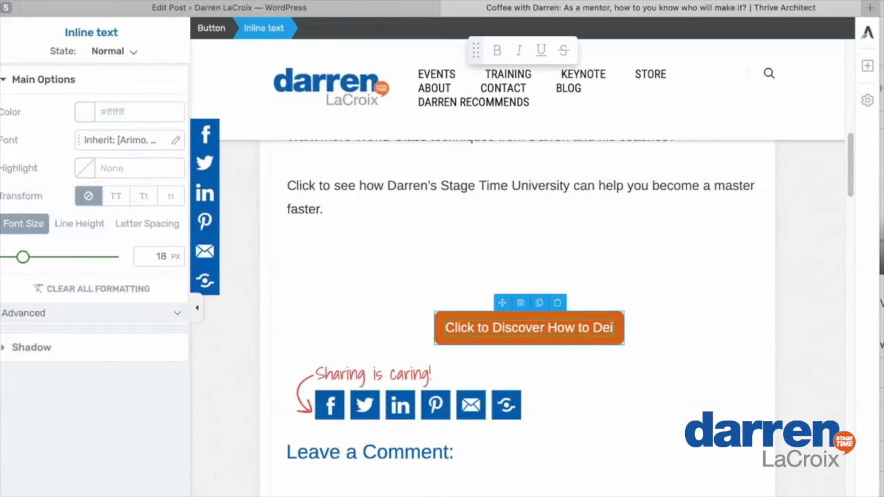
{"action": "key", "text": "BackSpace"}
{"action": "type", "text": "liver"}
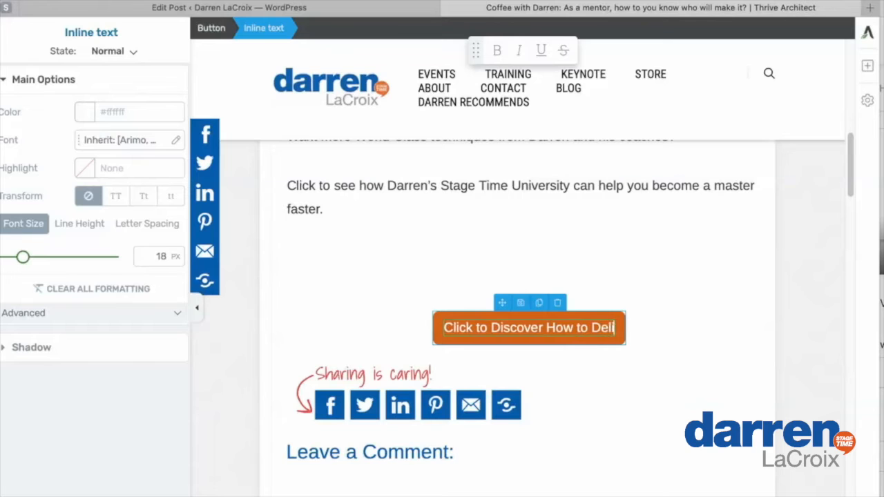
{"action": "type", "text": " Unfor"}
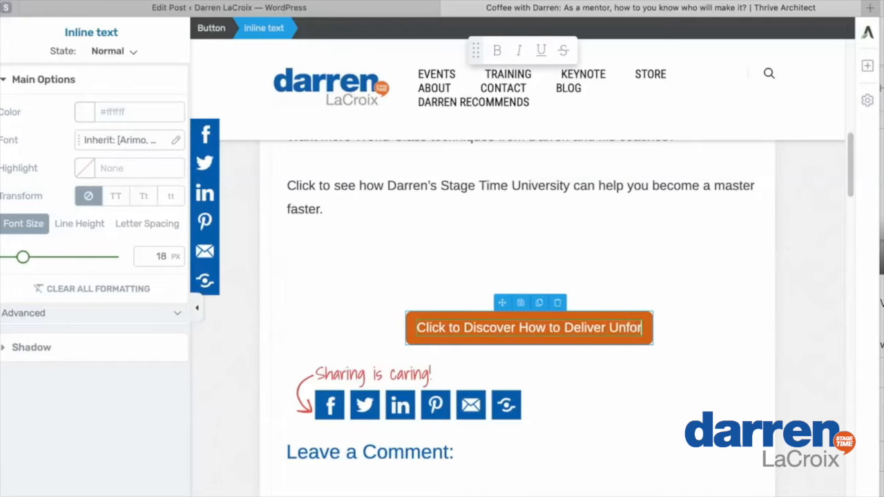
{"action": "type", "text": "gettable Presentations"}
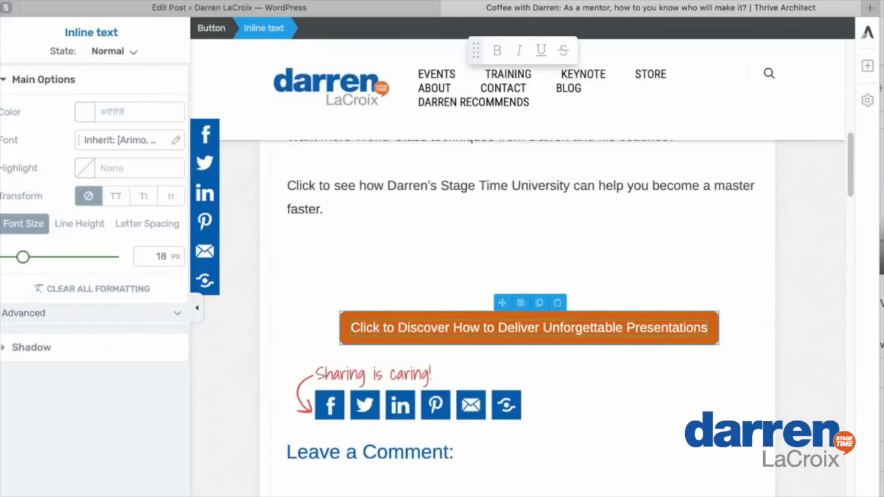
{"action": "left_click", "coordinate": [488, 245]}
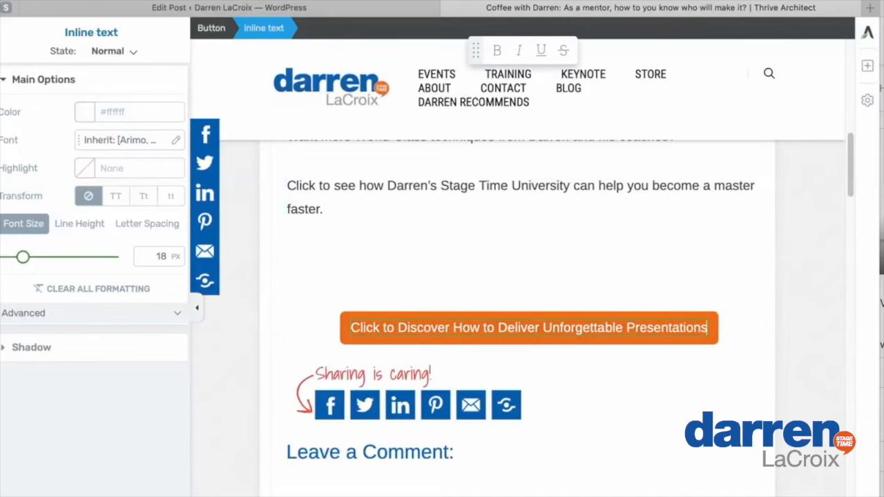
{"action": "left_click", "coordinate": [44, 80]}
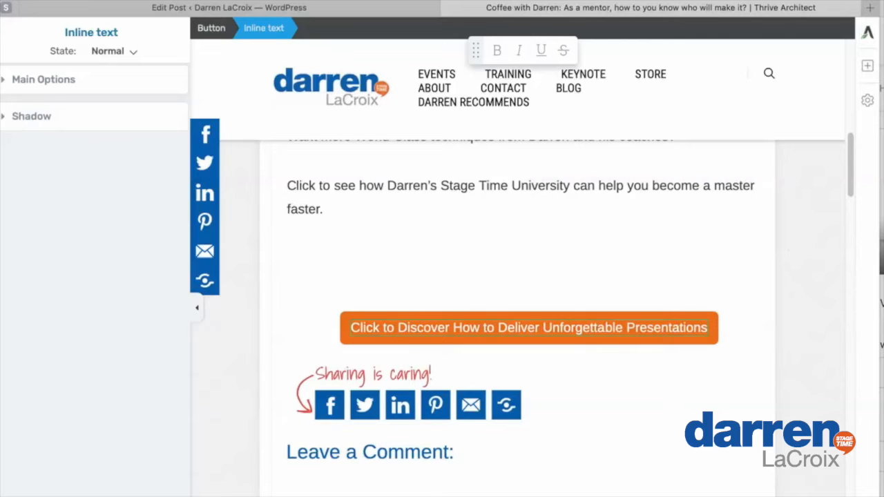
{"action": "left_click", "coordinate": [43, 79]}
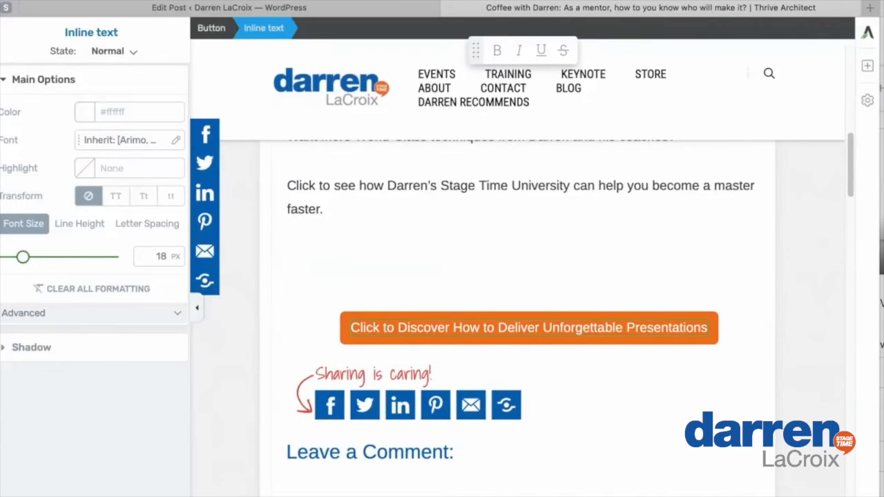
Add a text shadow to the button's text with colour #000000, angle 315°, distance 3 px and blur 2 px
{"action": "left_click", "coordinate": [31, 347]}
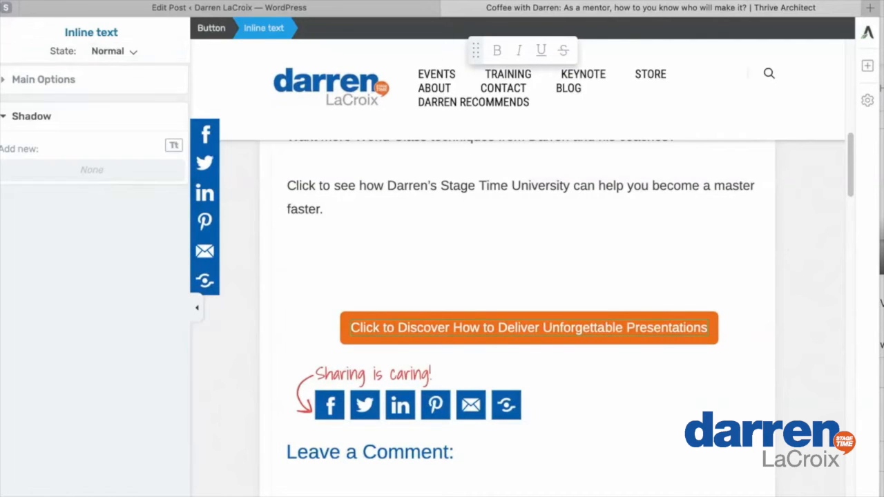
{"action": "left_click", "coordinate": [114, 51]}
{"action": "left_click", "coordinate": [91, 72]}
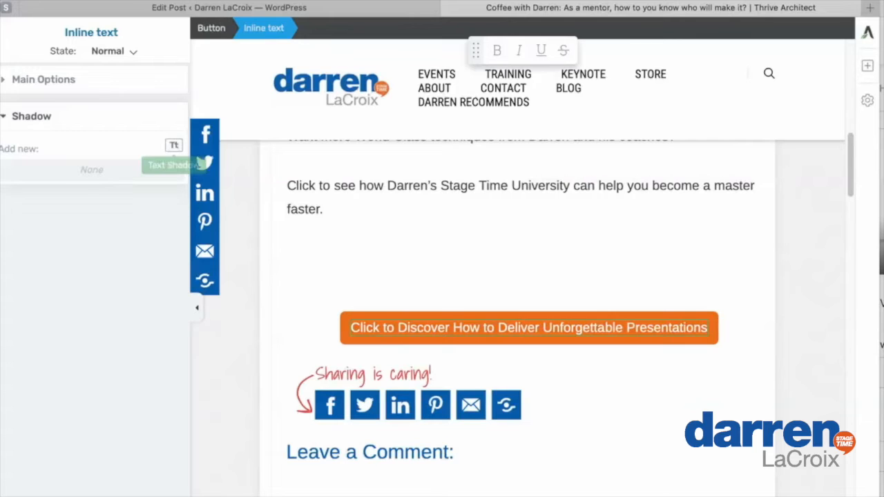
{"action": "left_click", "coordinate": [173, 145]}
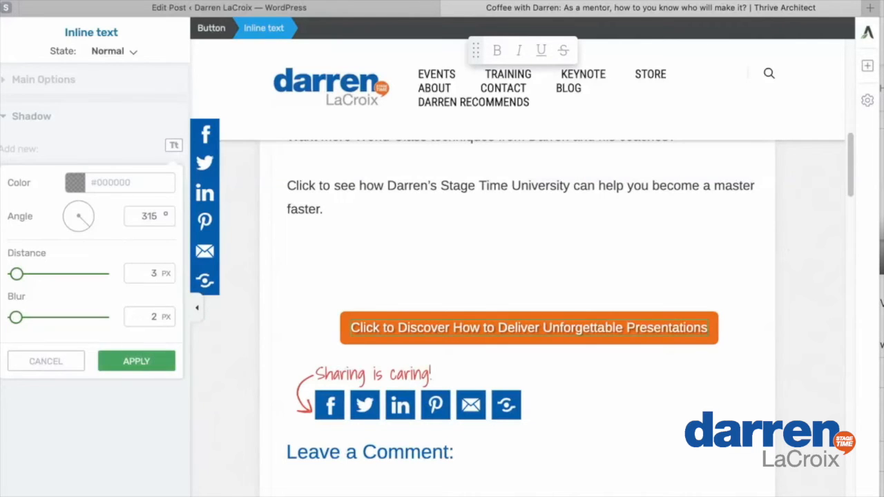
{"action": "left_click", "coordinate": [136, 362]}
Reopen the button text's shadow, clear its blur and distance values, and apply the change
{"action": "left_click", "coordinate": [76, 170]}
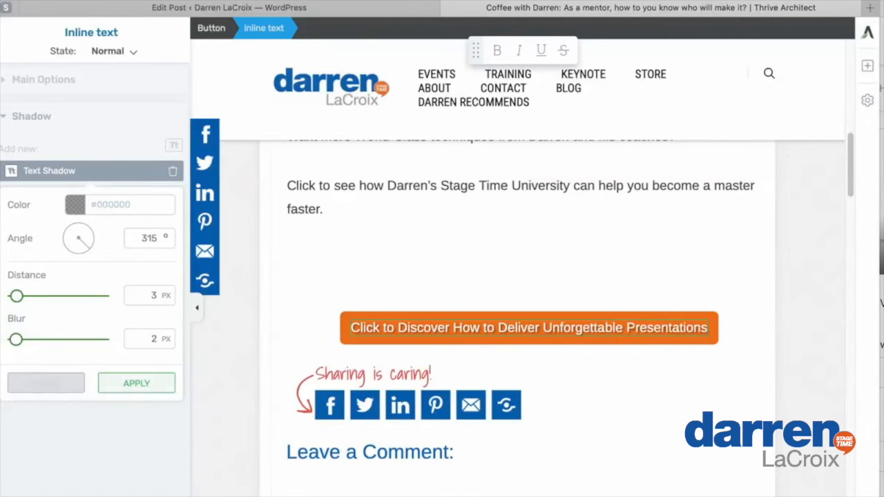
{"action": "left_click_drag", "start_coordinate": [158, 339], "coordinate": [123, 334]}
{"action": "key", "text": "BackSpace"}
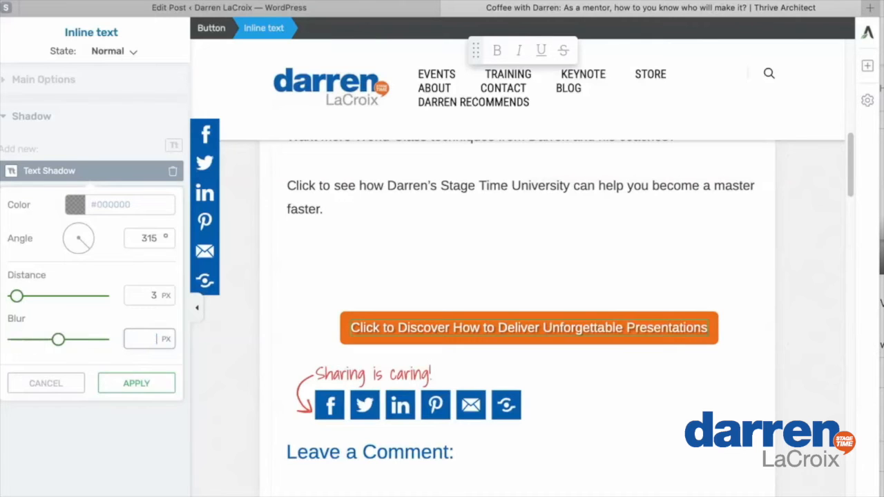
{"action": "double_click", "coordinate": [154, 296]}
{"action": "key", "text": "BackSpace"}
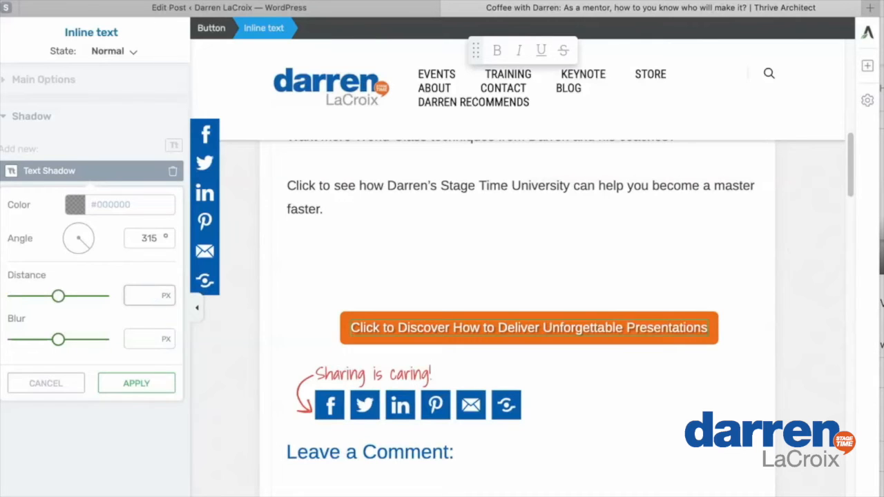
{"action": "left_click", "coordinate": [136, 382]}
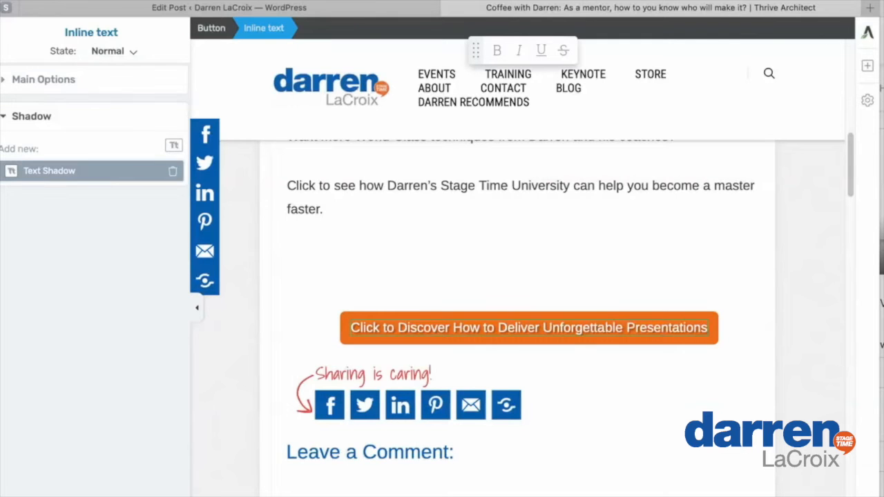
{"action": "left_click", "coordinate": [43, 80]}
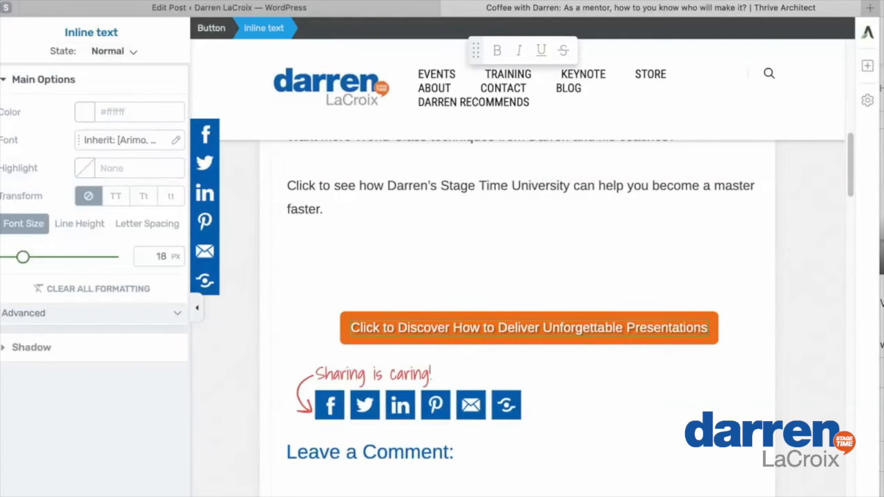
{"action": "double_click", "coordinate": [22, 80]}
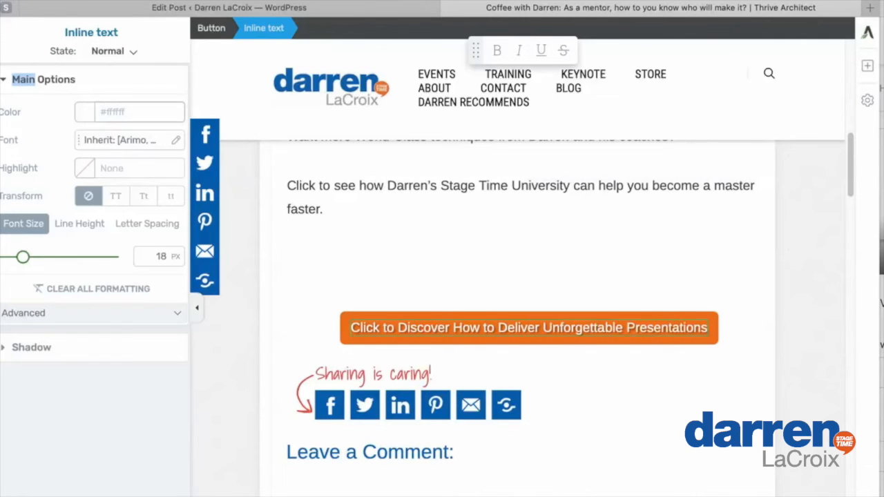
{"action": "left_click", "coordinate": [43, 80]}
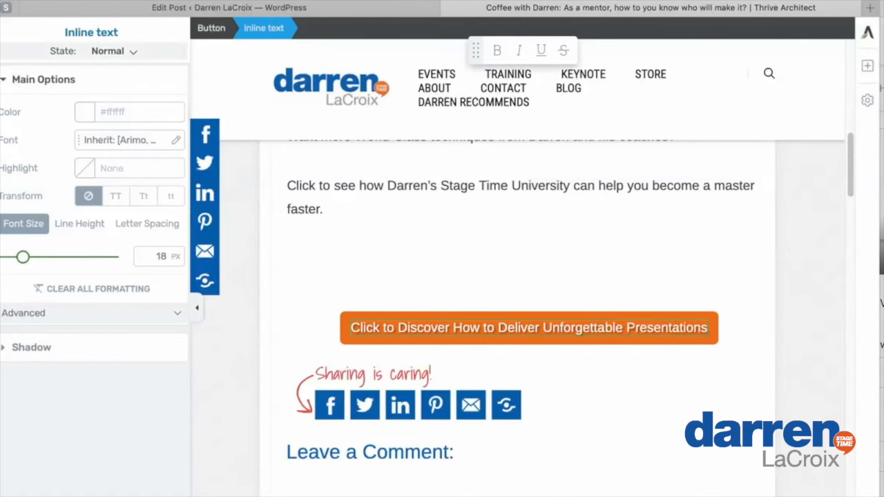
{"action": "left_click", "coordinate": [114, 51]}
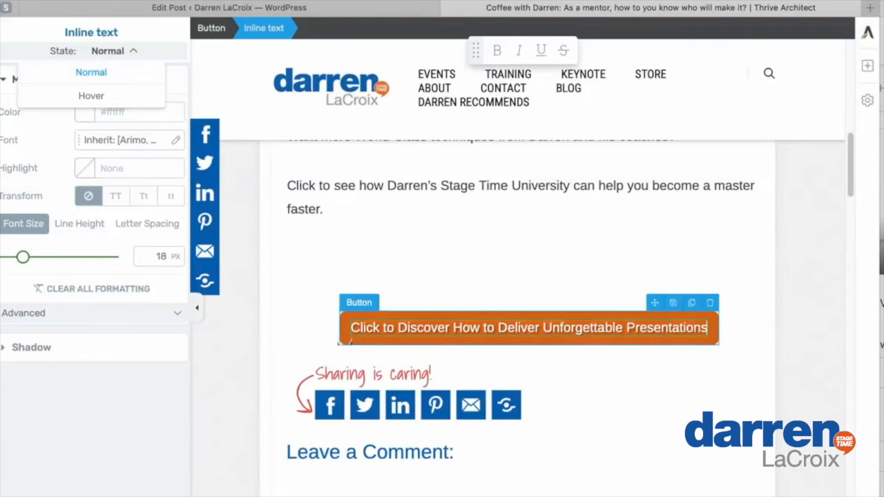
Clear the button's placeholder link and open the Stage Time University page to get its web address
{"action": "left_click", "coordinate": [345, 327]}
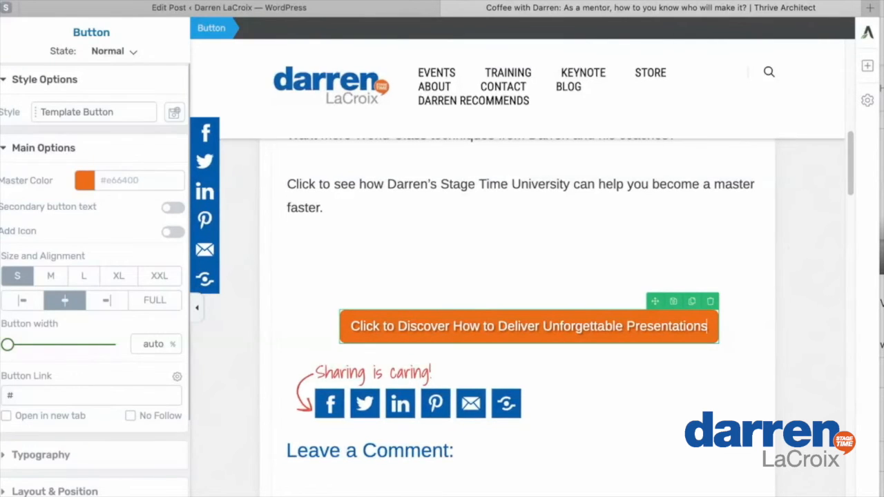
{"action": "scroll", "coordinate": [13, 328], "scroll_direction": "down", "scroll_amount": 3}
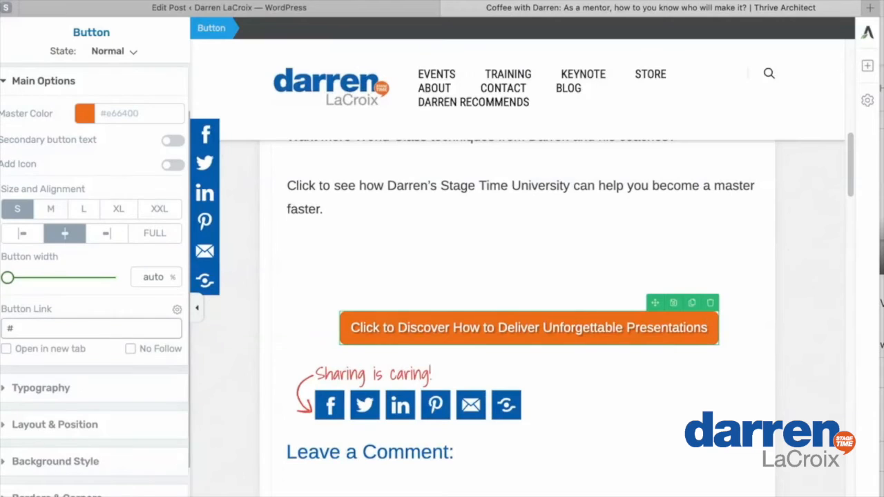
{"action": "key", "text": "BackSpace"}
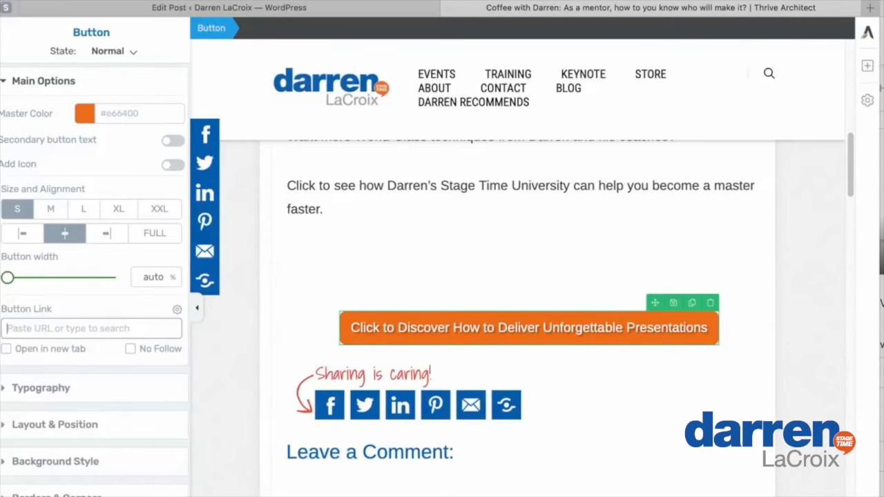
{"action": "left_click", "coordinate": [12, 0]}
{"action": "key", "text": "Escape"}
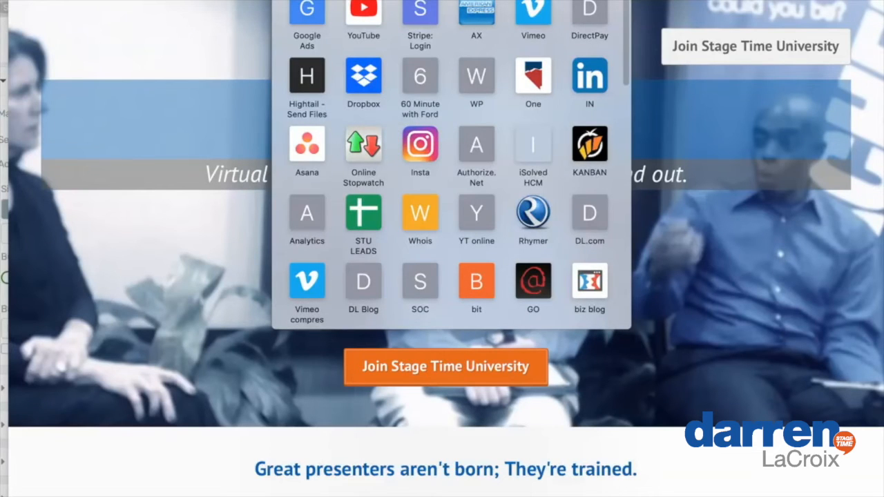
{"action": "key", "text": "Return"}
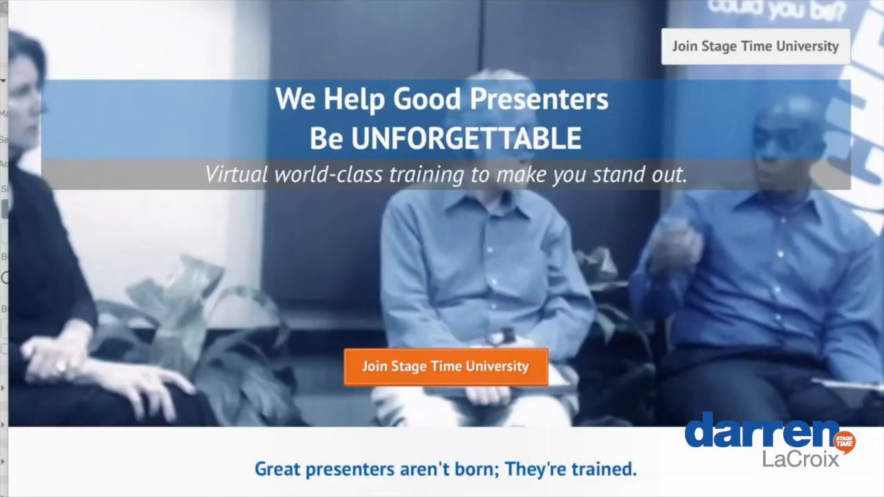
{"action": "key", "text": "super+l"}
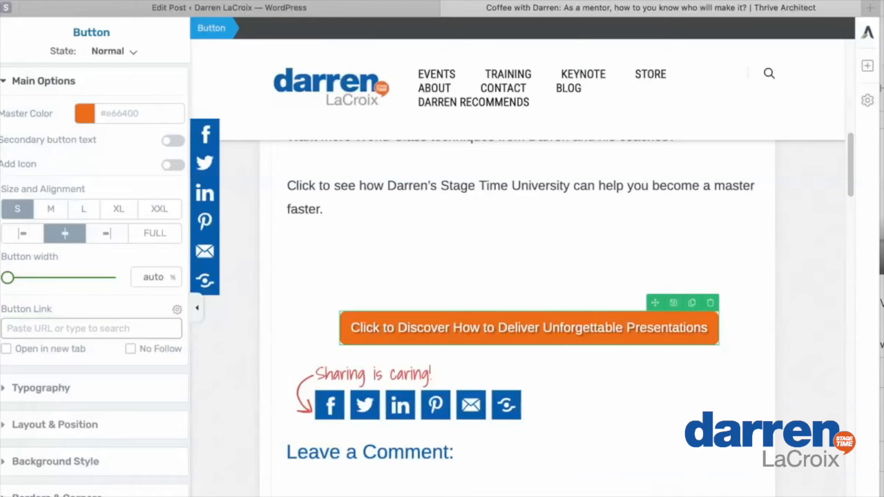
{"action": "left_click", "coordinate": [448, 327]}
{"action": "left_click", "coordinate": [445, 327]}
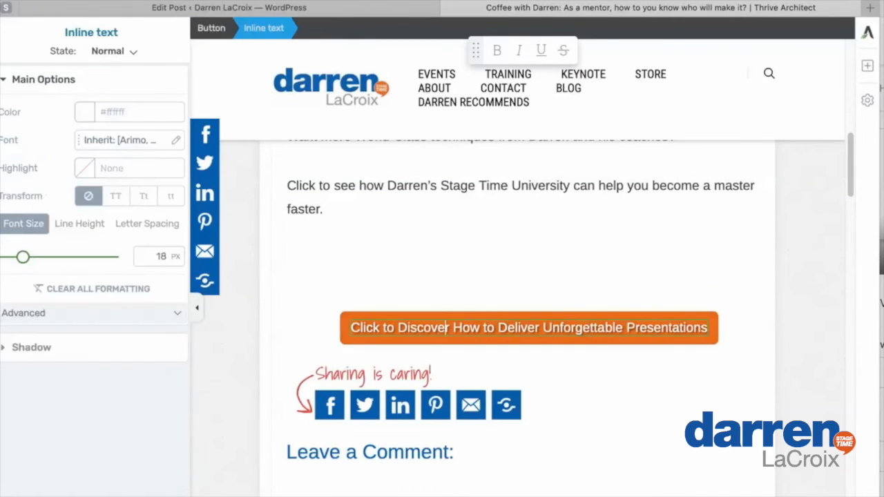
{"action": "left_click", "coordinate": [344, 337]}
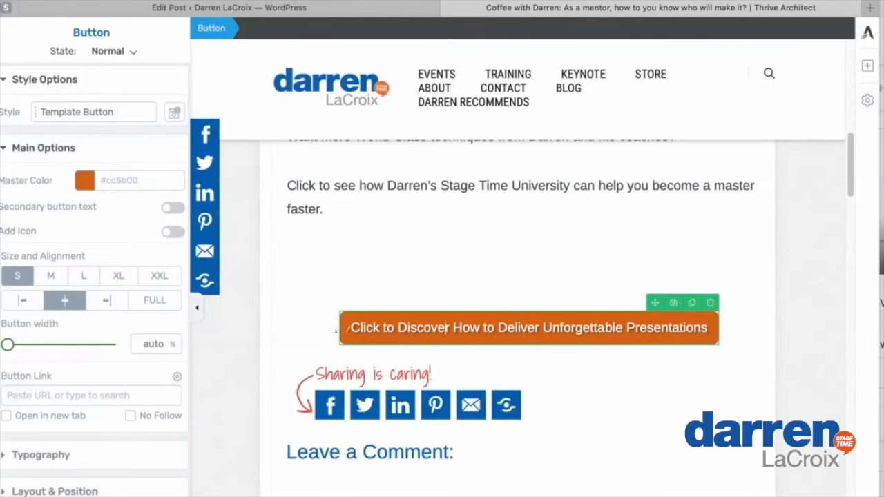
{"action": "left_click", "coordinate": [91, 396]}
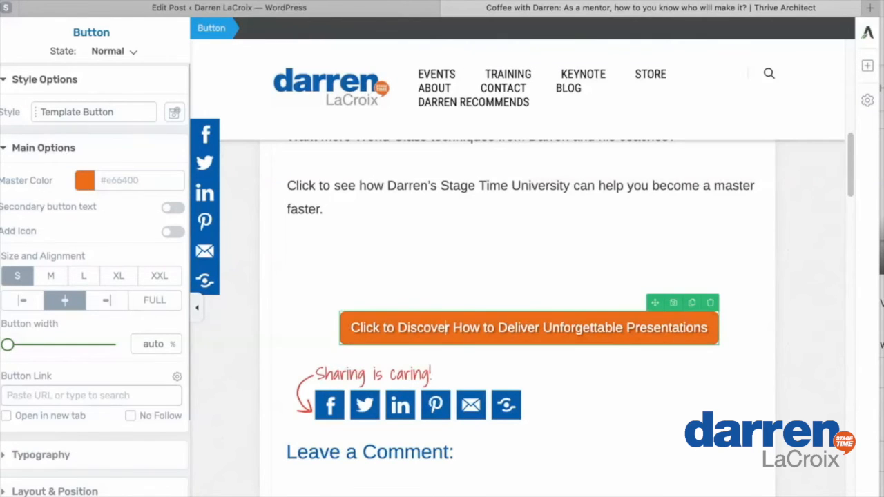
{"action": "type", "text": "https://www.masteringpublicspeaking.com"}
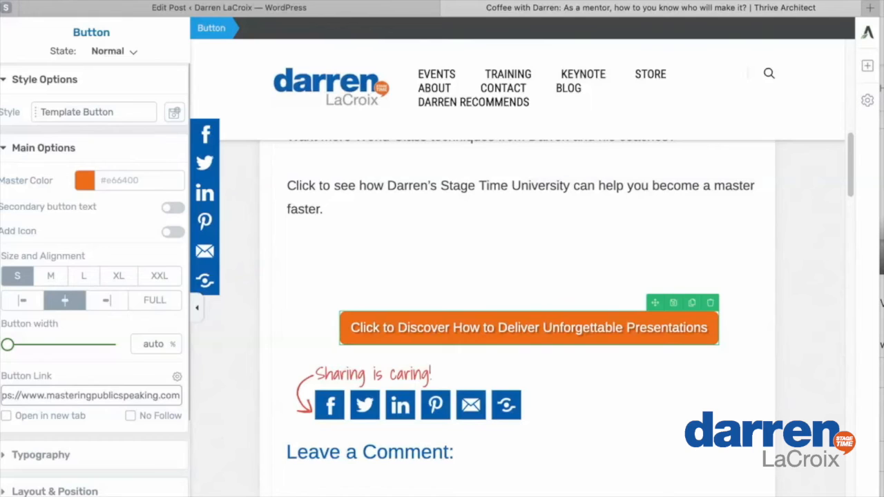
{"action": "scroll", "coordinate": [93, 276], "scroll_direction": "down", "scroll_amount": 2}
{"action": "key", "text": "Return"}
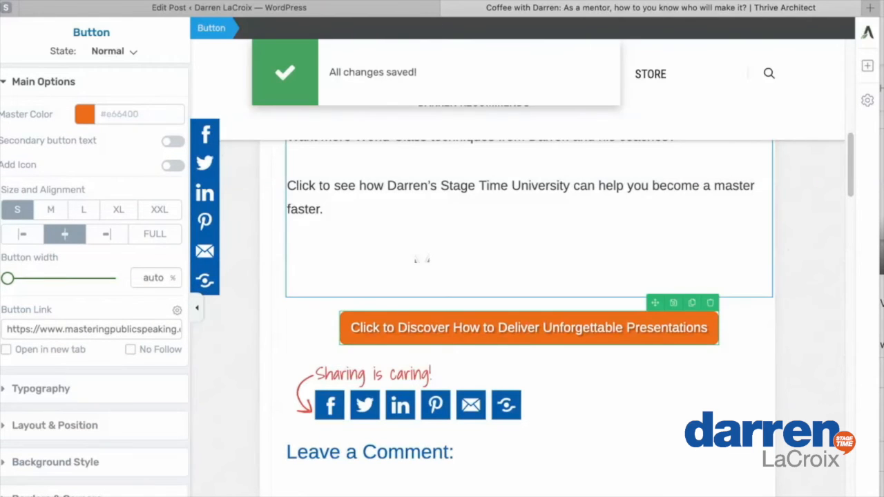
Edit the WordPress content to remove the empty line after the closing text, and save it
{"action": "left_click", "coordinate": [343, 262]}
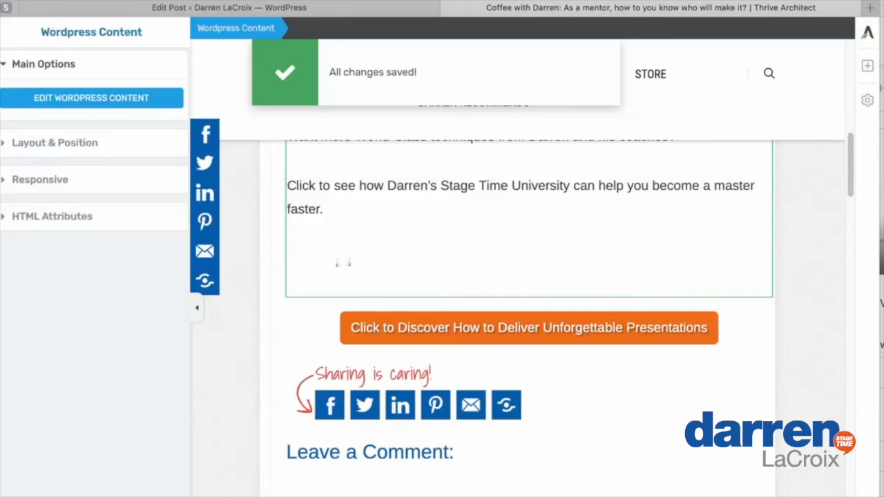
{"action": "left_click", "coordinate": [91, 98]}
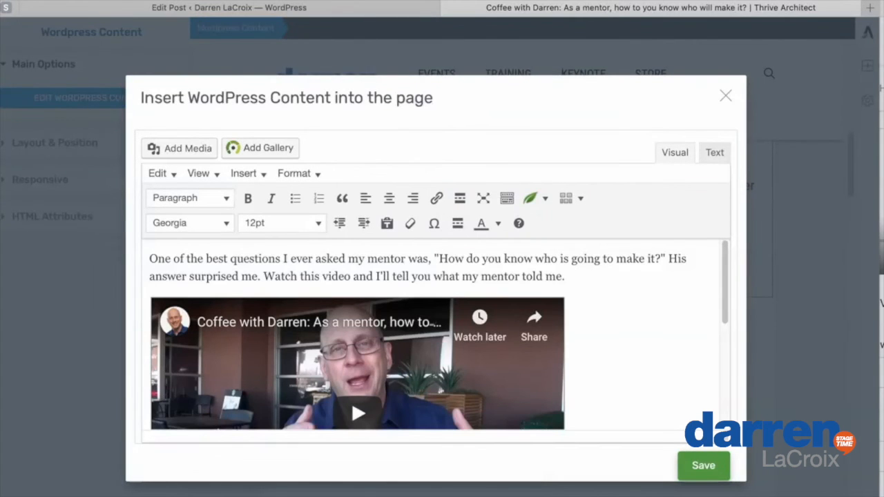
{"action": "scroll", "coordinate": [435, 331], "scroll_direction": "down", "scroll_amount": 5}
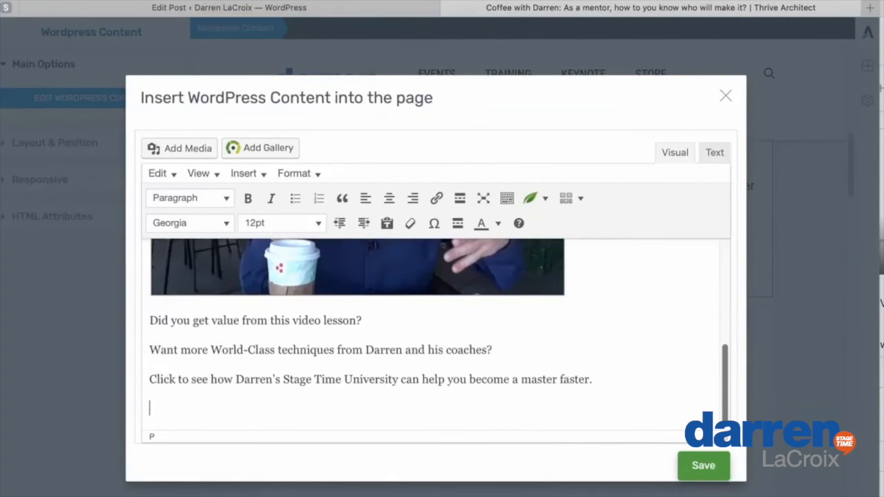
{"action": "key", "text": "BackSpace"}
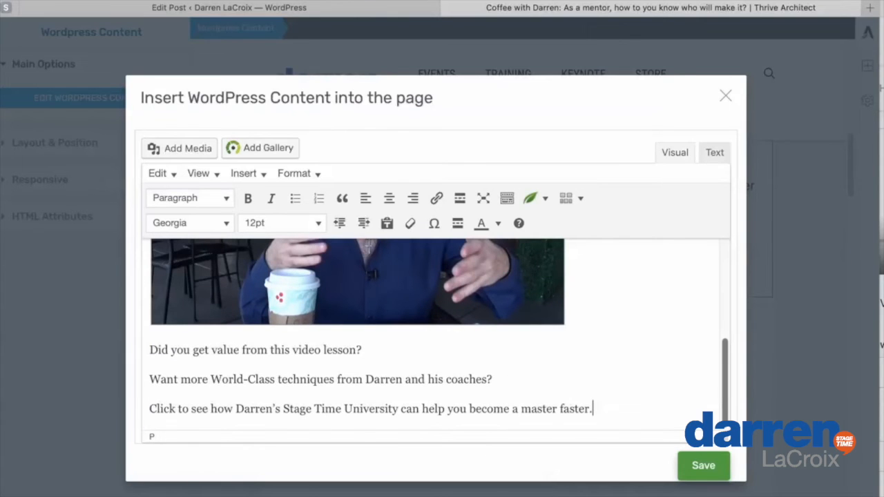
{"action": "left_click", "coordinate": [703, 466]}
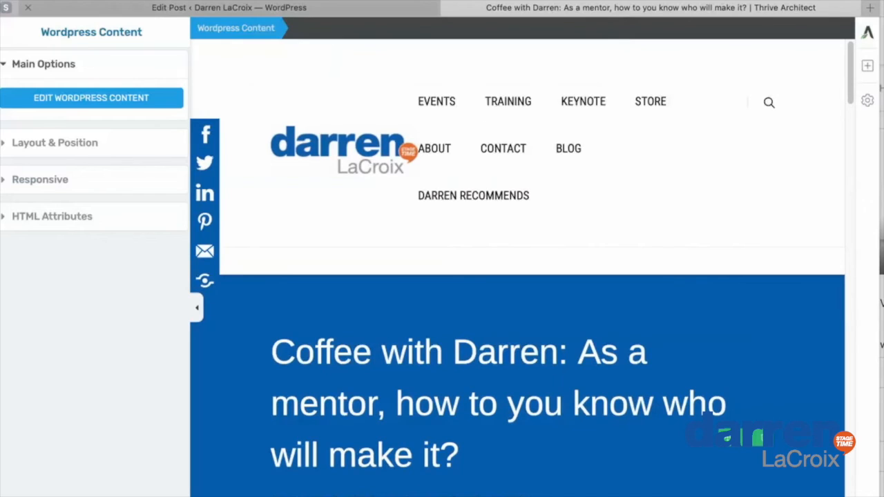
Return to the WordPress post editor and publish the post
{"action": "left_click", "coordinate": [359, 8]}
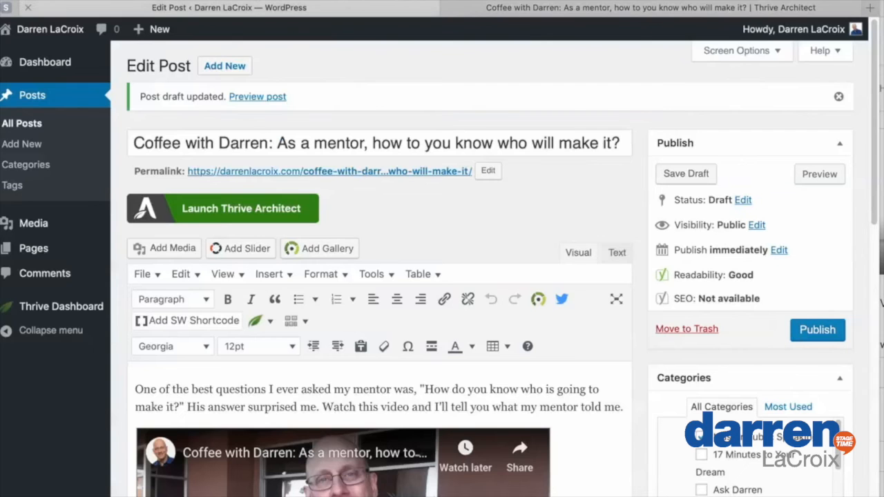
{"action": "left_click", "coordinate": [817, 330]}
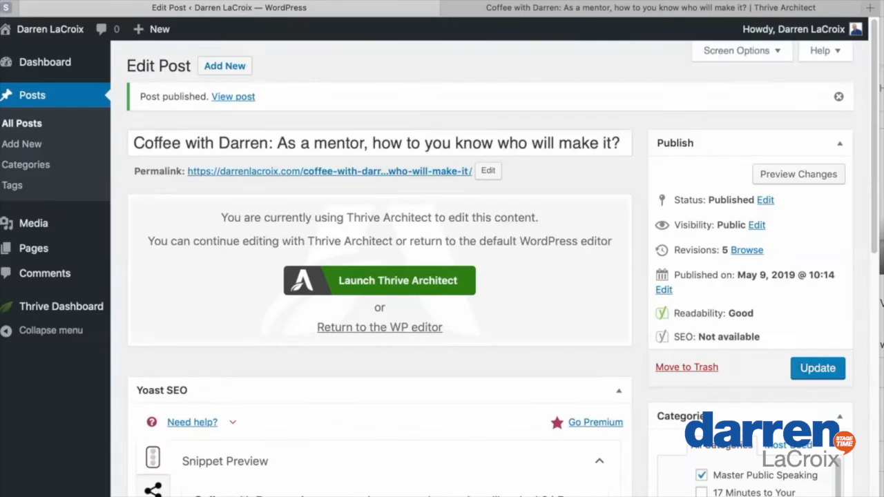
Open the newly published mentor post from the live blog and check its introduction, video, closing text and orange button
{"action": "left_click", "coordinate": [6, 0]}
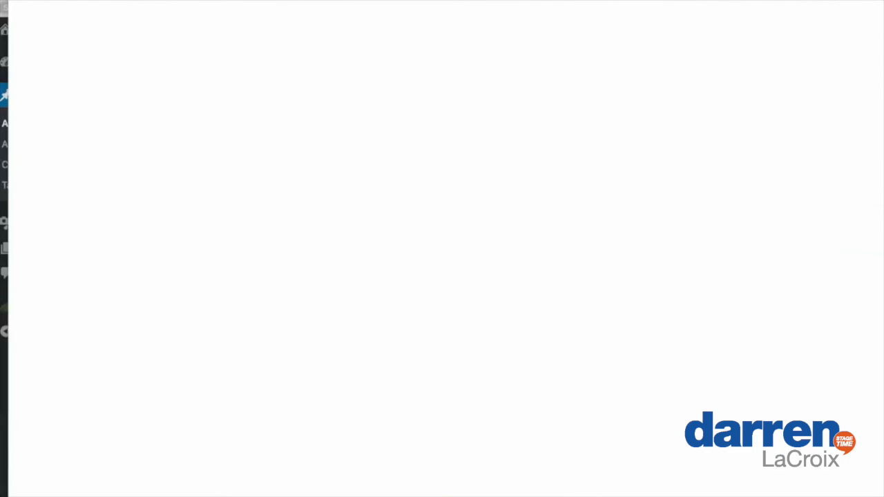
{"action": "type", "text": "darr"}
{"action": "key", "text": "Return"}
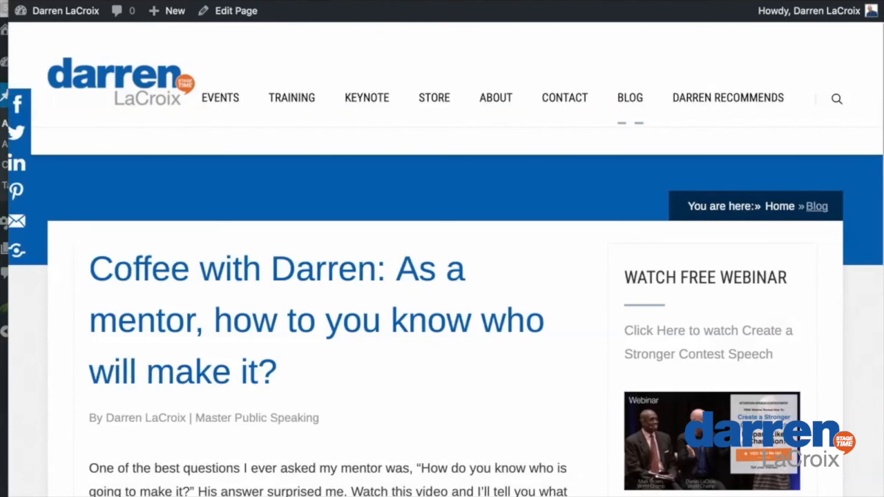
{"action": "scroll", "coordinate": [445, 260], "scroll_direction": "down", "scroll_amount": 1}
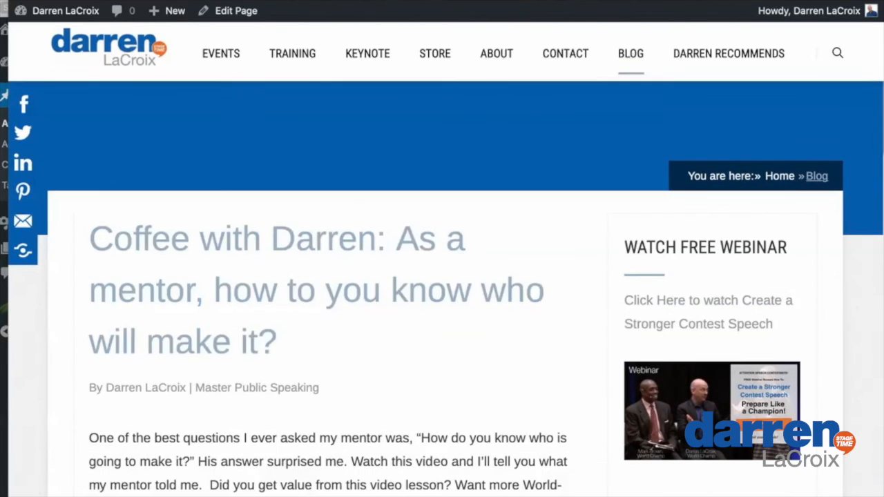
{"action": "scroll", "coordinate": [445, 277], "scroll_direction": "down", "scroll_amount": 3}
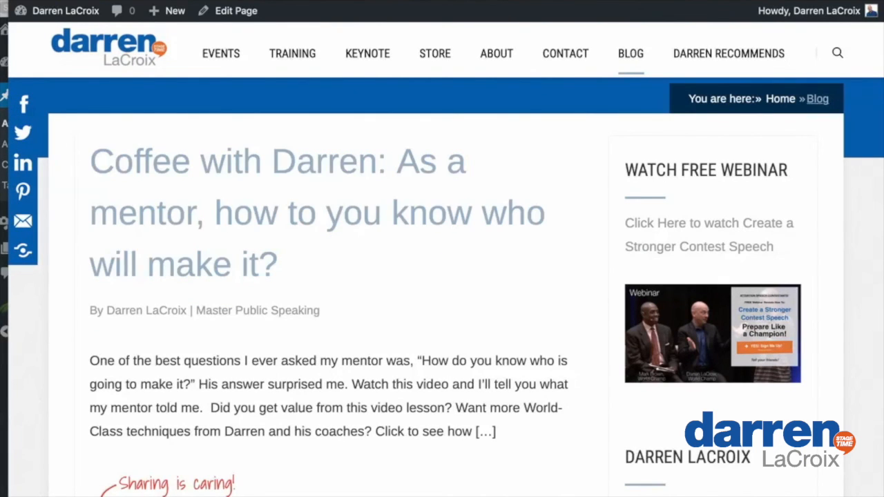
{"action": "left_click", "coordinate": [317, 213]}
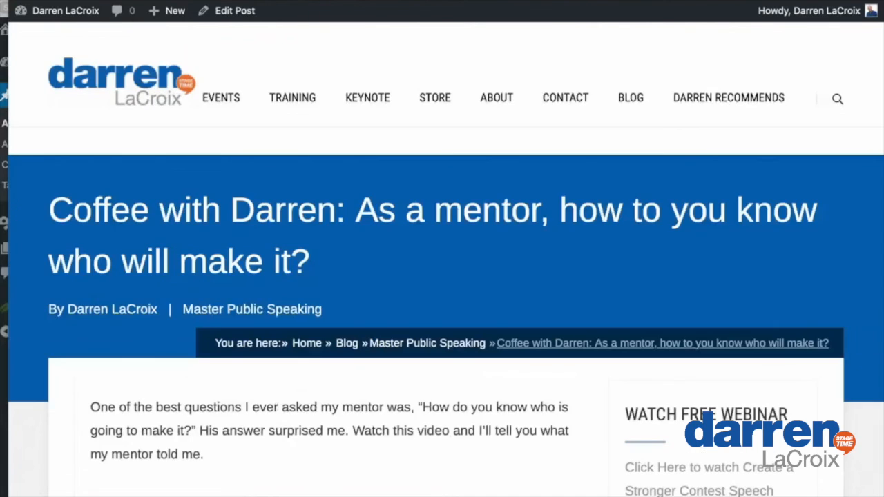
{"action": "scroll", "coordinate": [441, 276], "scroll_direction": "down", "scroll_amount": 10}
{"action": "scroll", "coordinate": [442, 276], "scroll_direction": "up", "scroll_amount": 2}
{"action": "scroll", "coordinate": [442, 276], "scroll_direction": "down", "scroll_amount": 1}
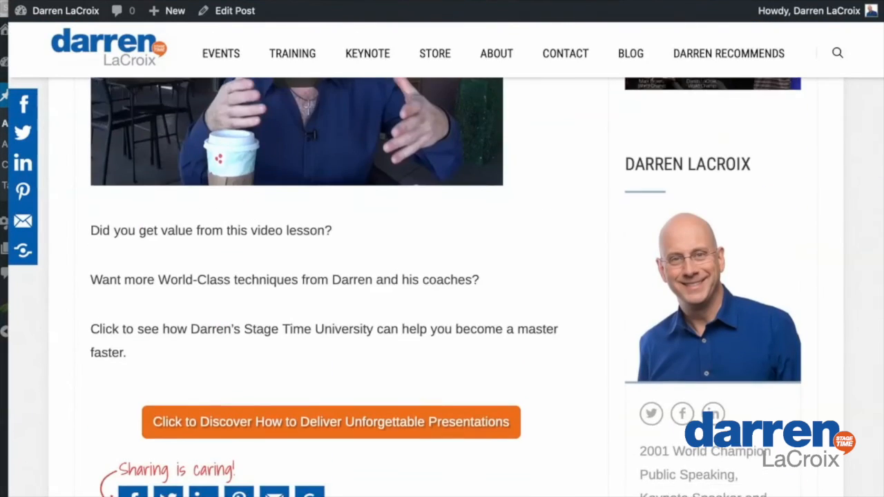
{"action": "scroll", "coordinate": [442, 276], "scroll_direction": "down", "scroll_amount": 2}
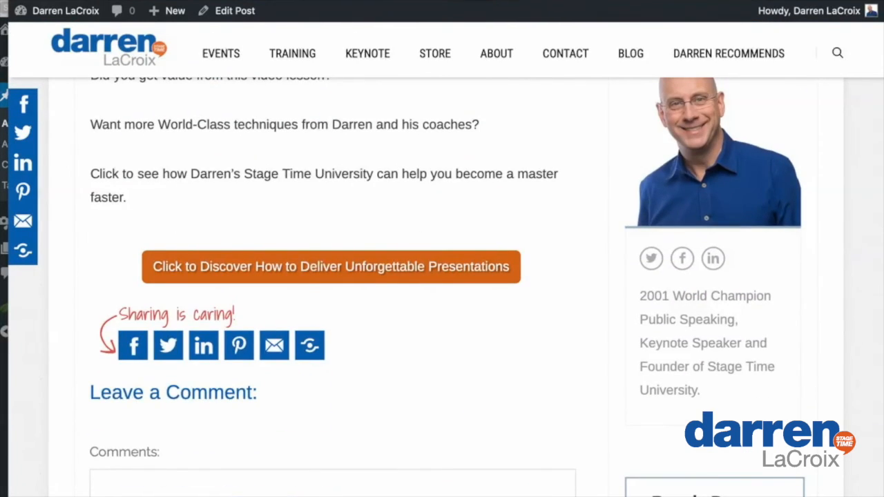